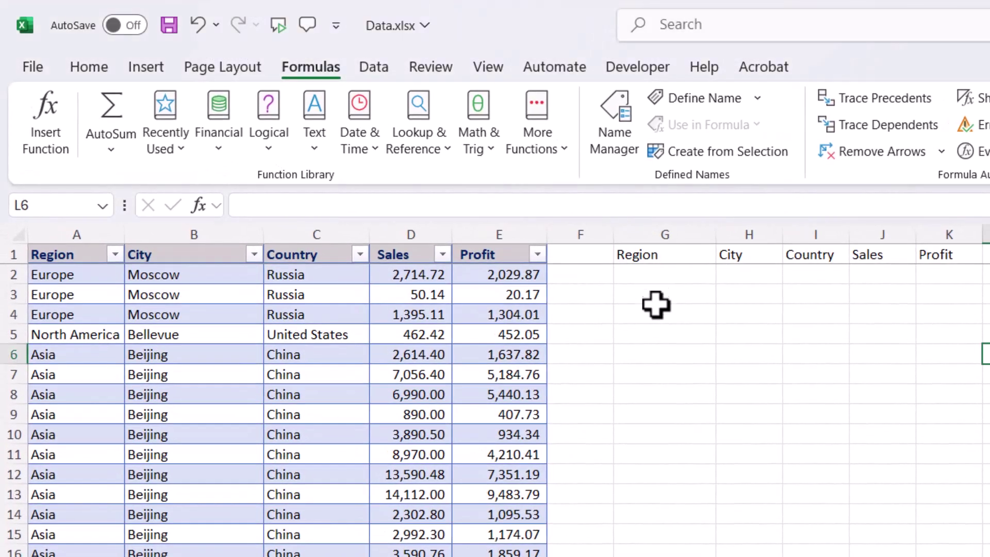
Review the criteria headers in G1:K1 and check the data table's name in its design settings.
click(661, 314)
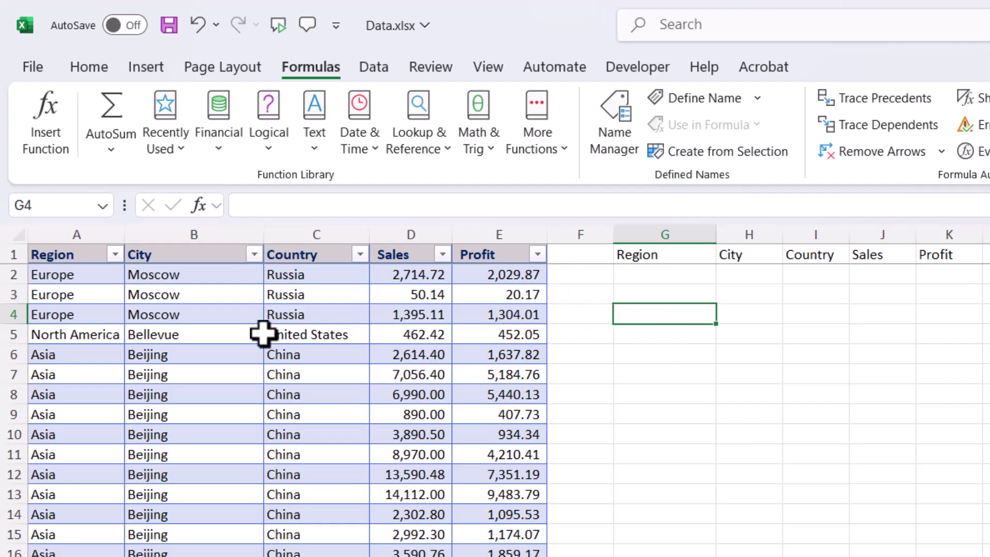
drag(663, 258, 973, 261)
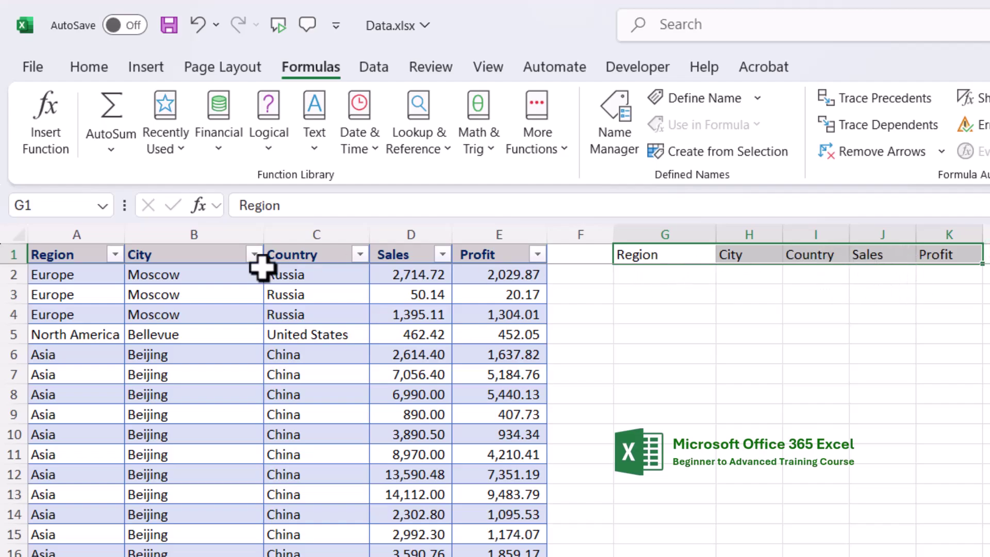
click(704, 330)
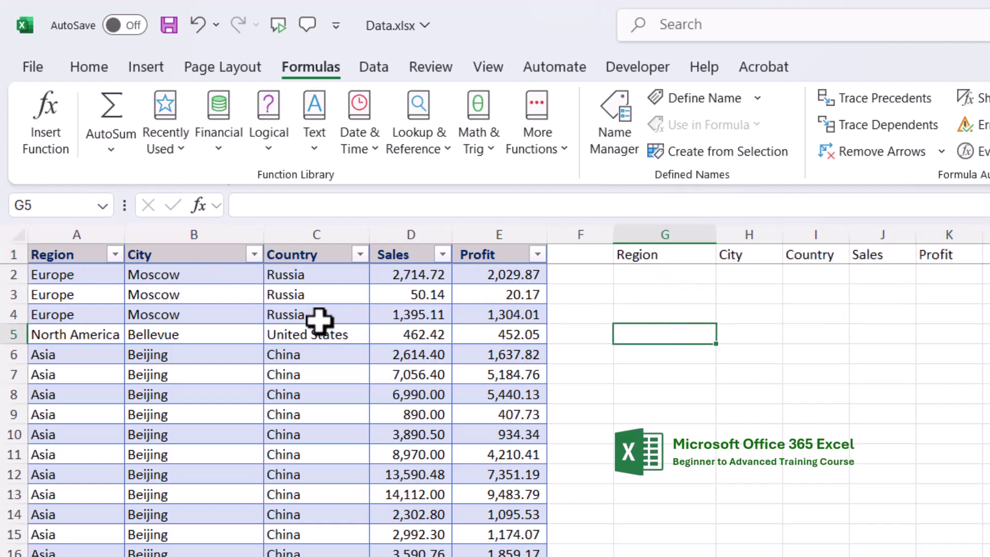
click(109, 273)
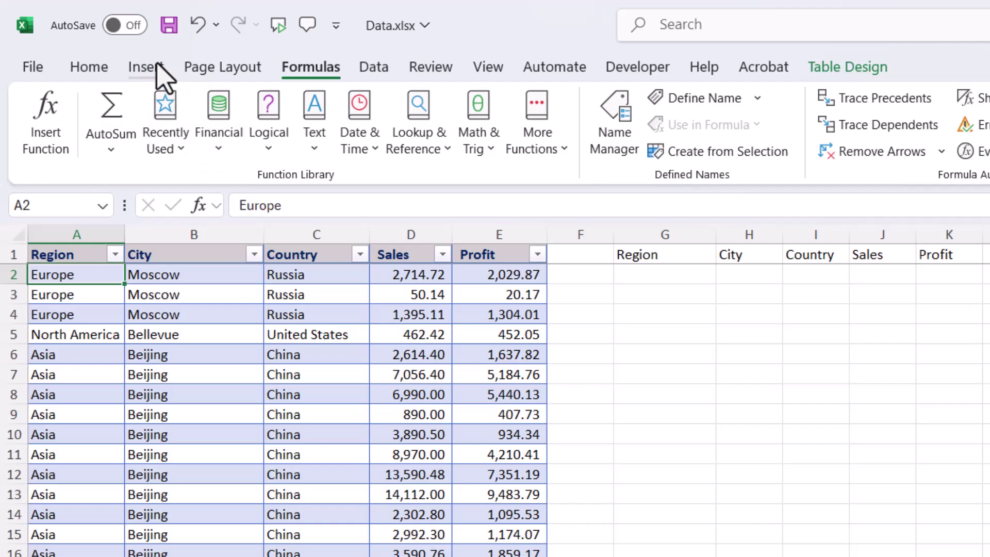
click(156, 66)
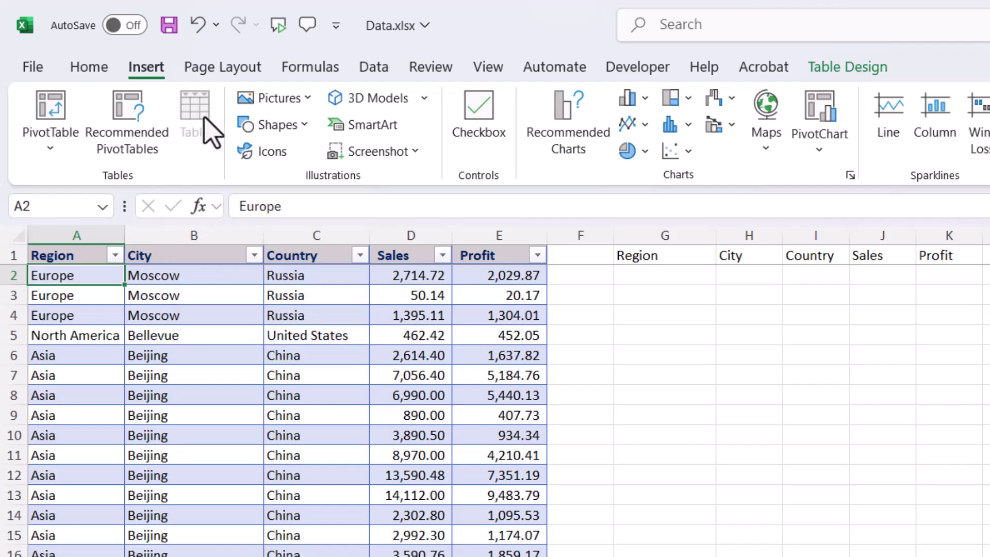
click(847, 71)
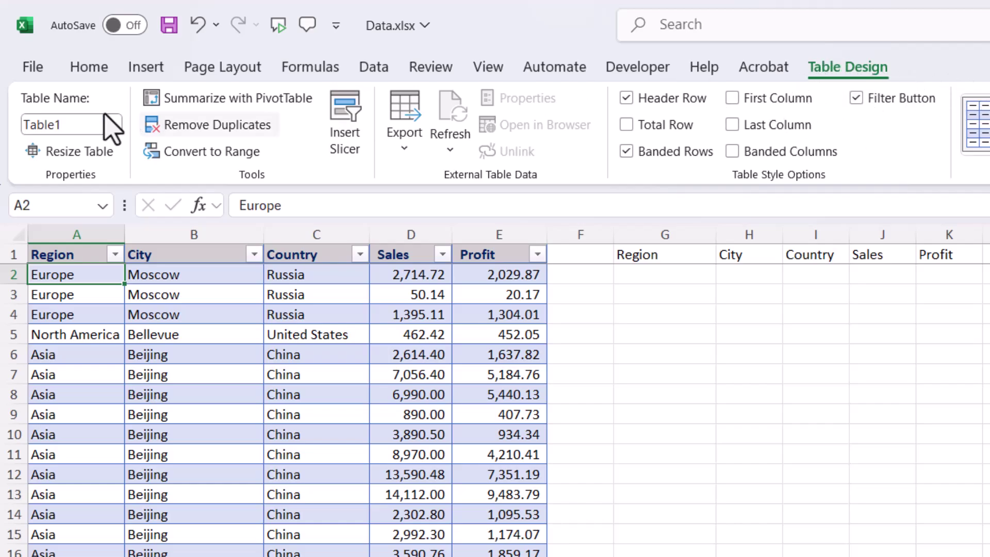
click(212, 312)
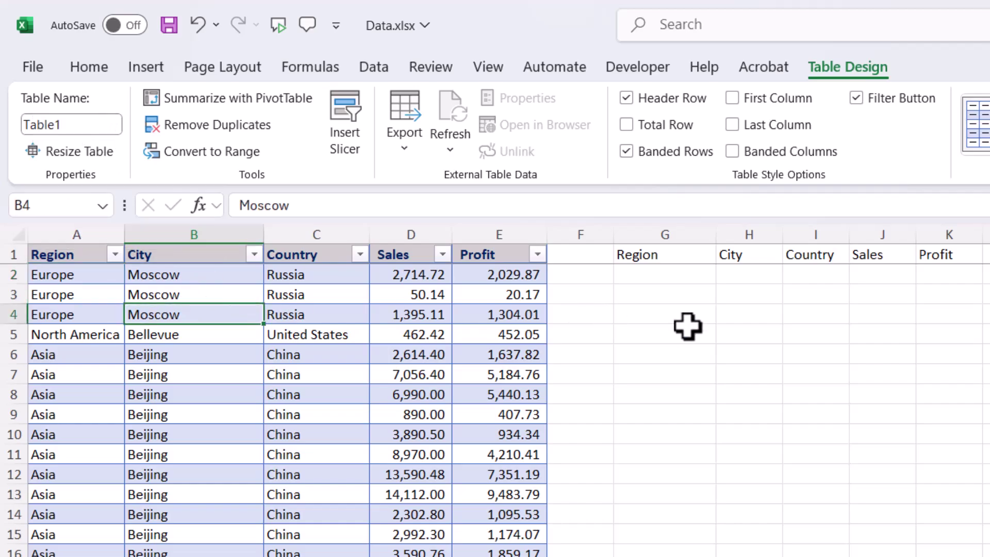
Start a DMIN formula in cell G3 with all of Table1, headers included, as the database argument.
click(683, 317)
click(668, 295)
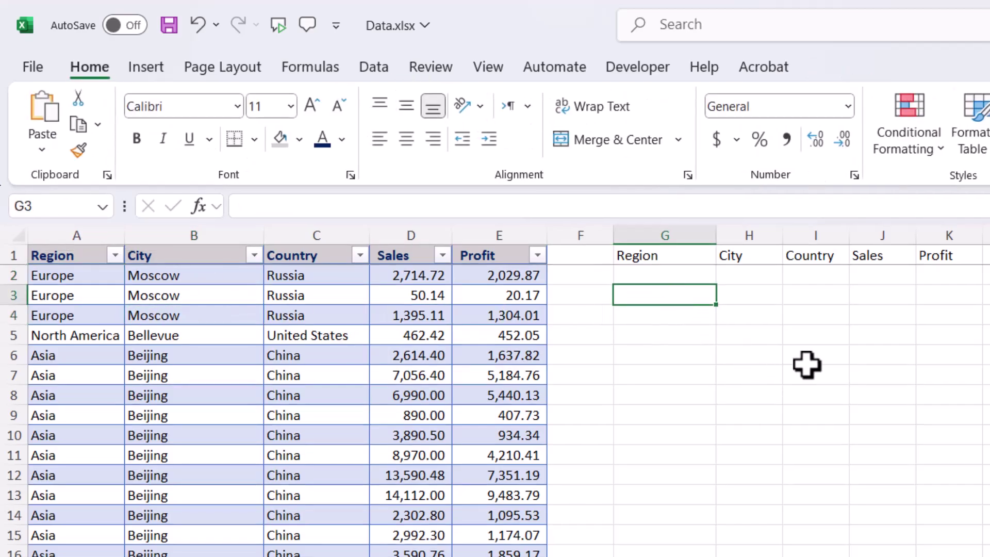
text(=)
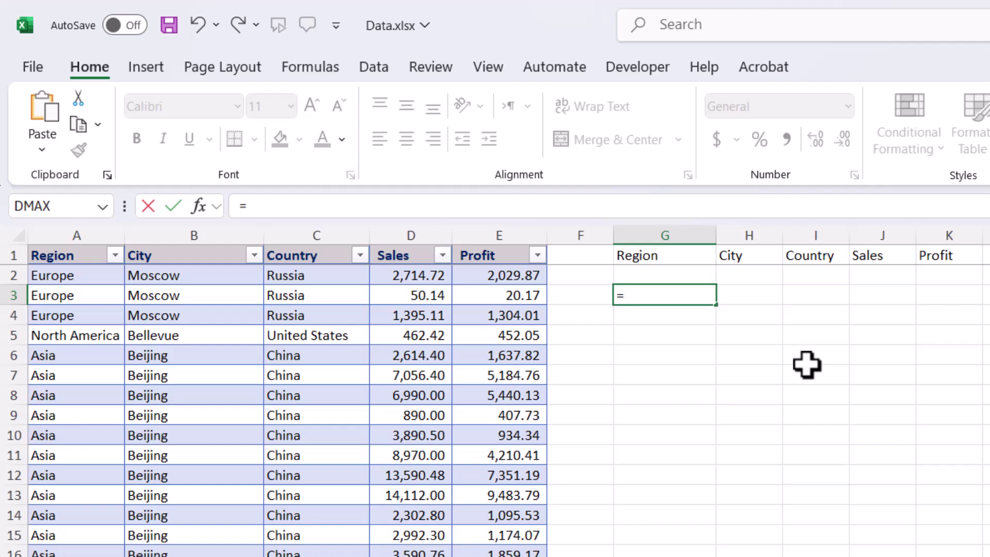
text(dm)
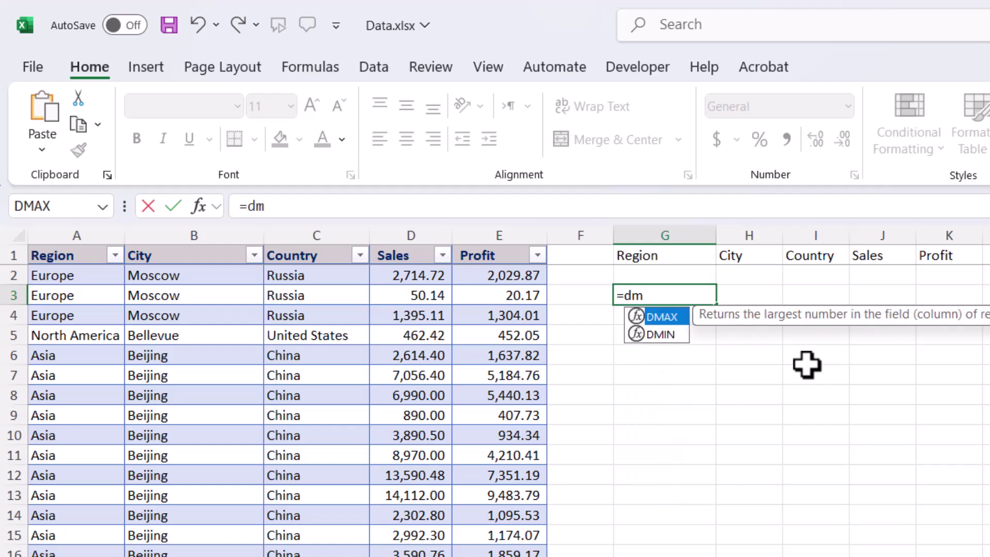
double_click(660, 334)
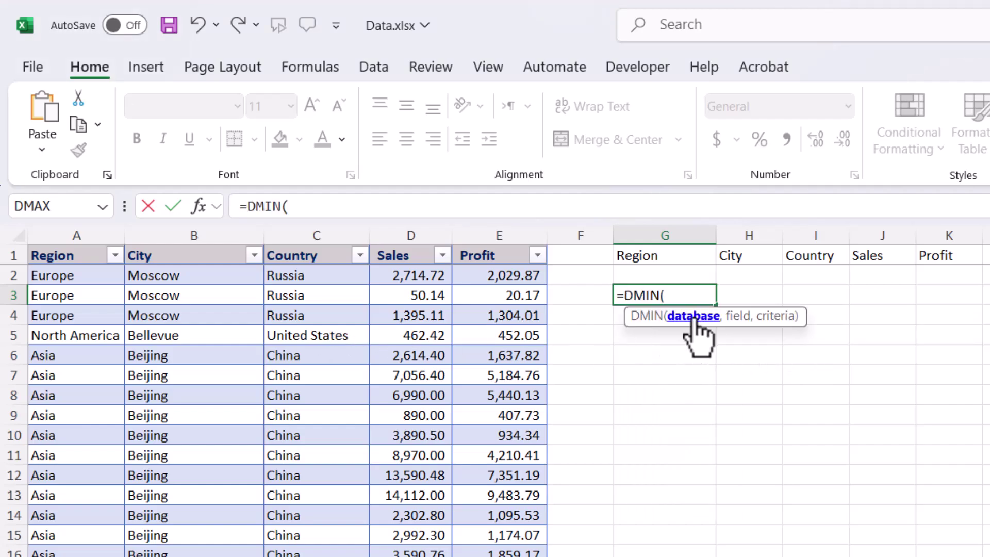
click(69, 256)
drag(69, 257, 494, 236)
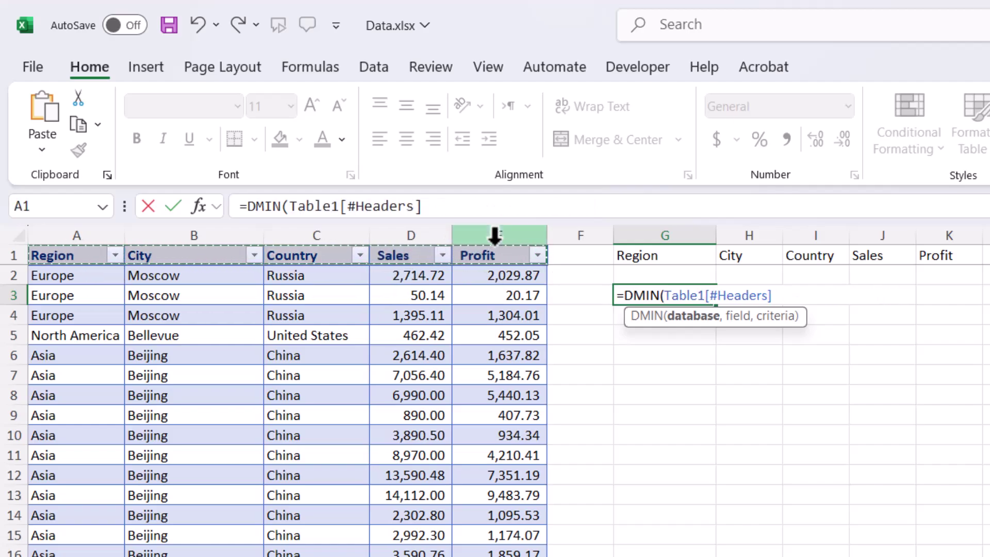
key(ctrl+shift+Down)
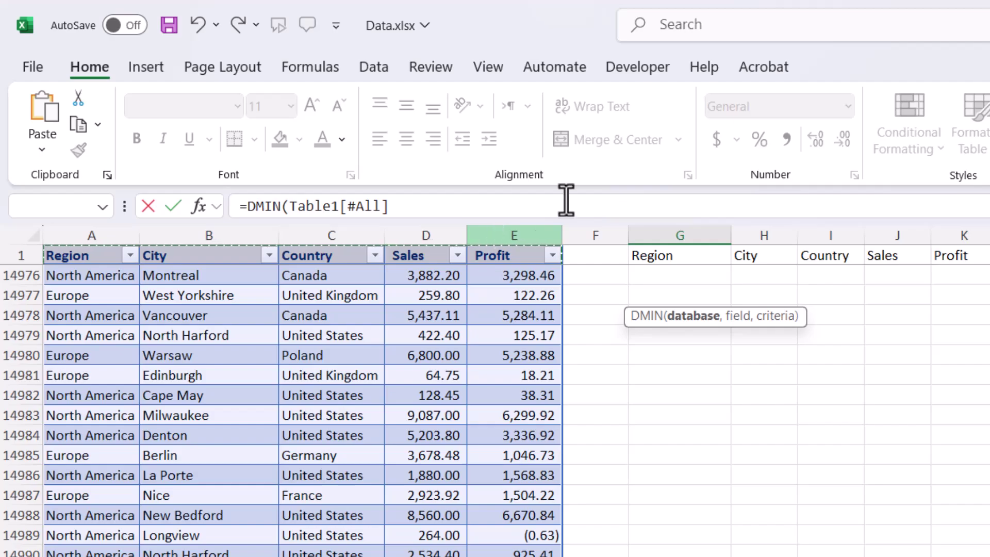
click(427, 209)
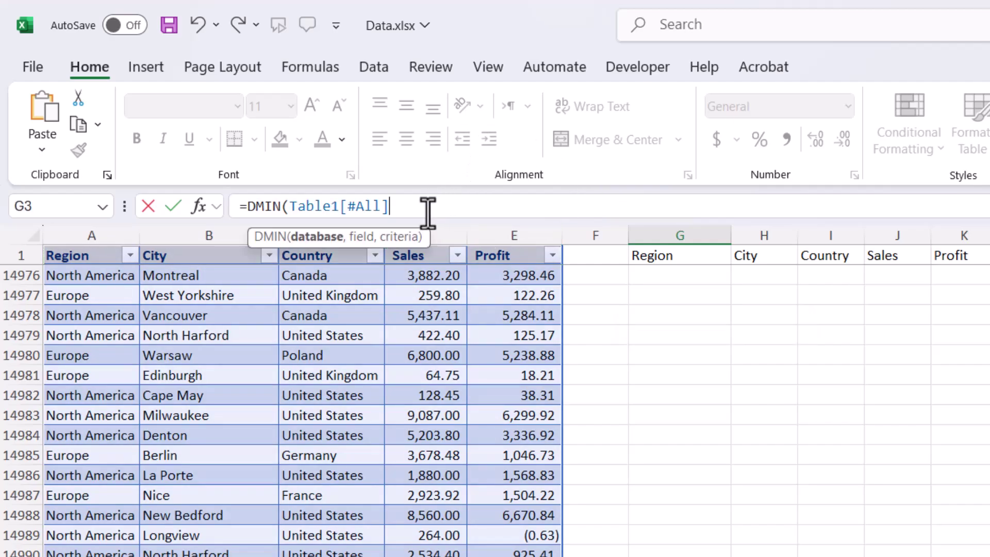
Complete the DMIN formula with the Sales header as the field and G1:K2 as the criteria range.
text(,)
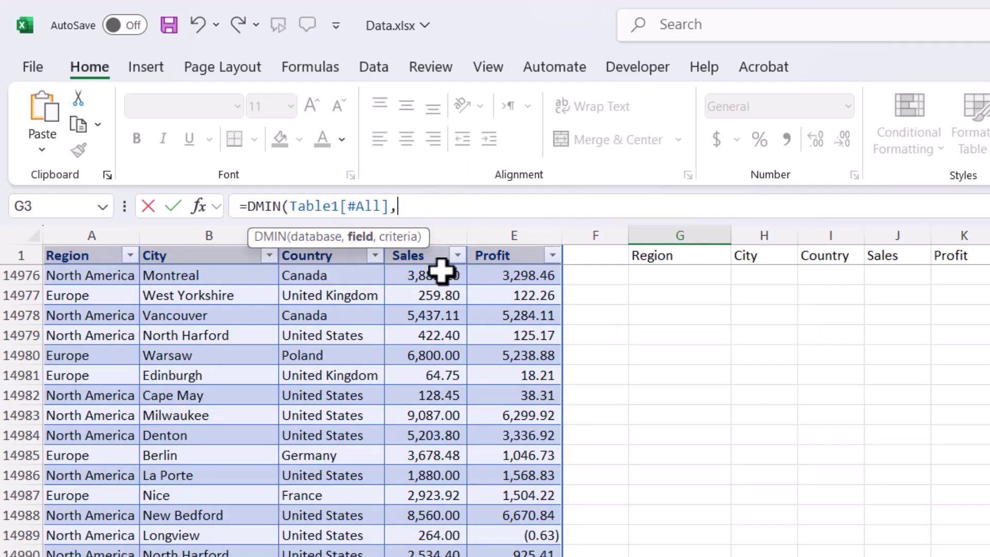
click(404, 258)
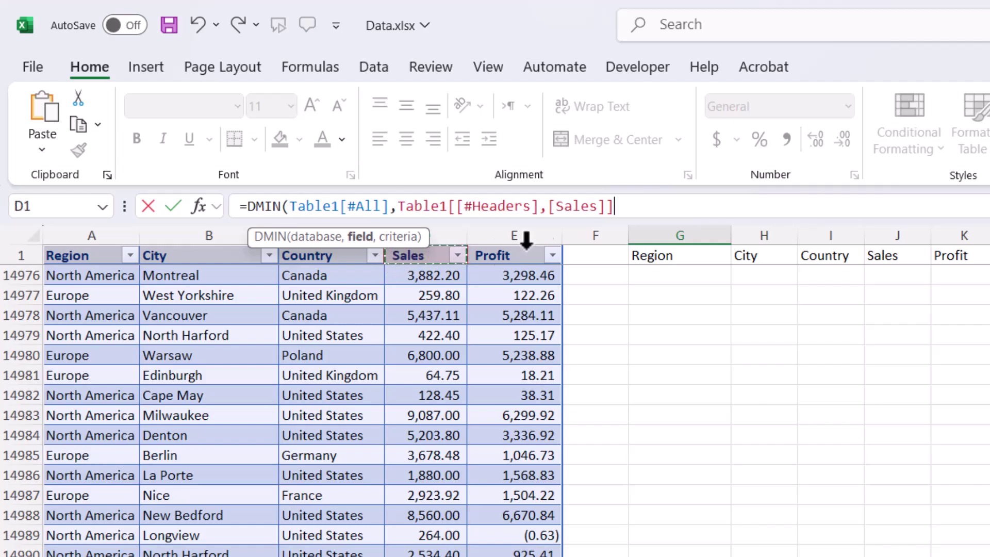
text(,)
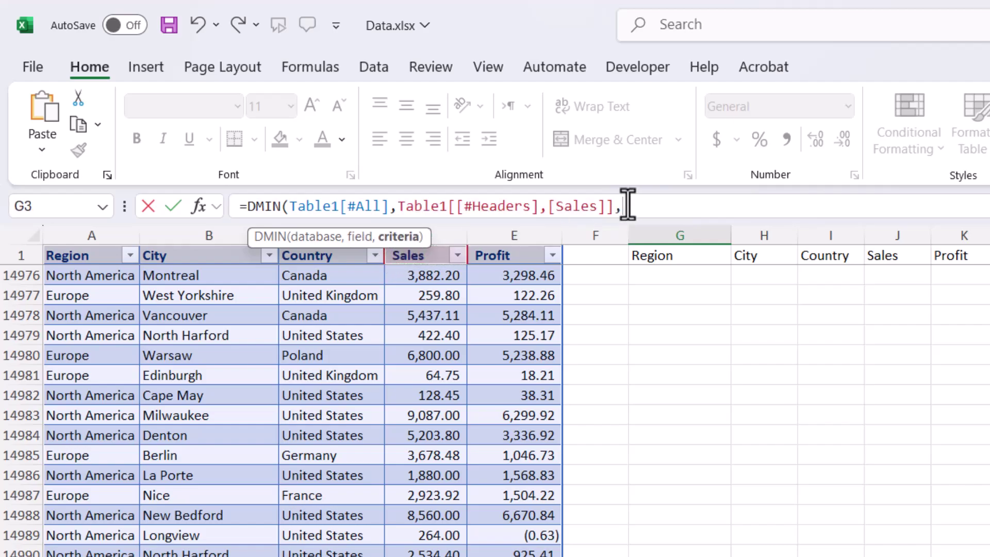
drag(662, 264, 933, 313)
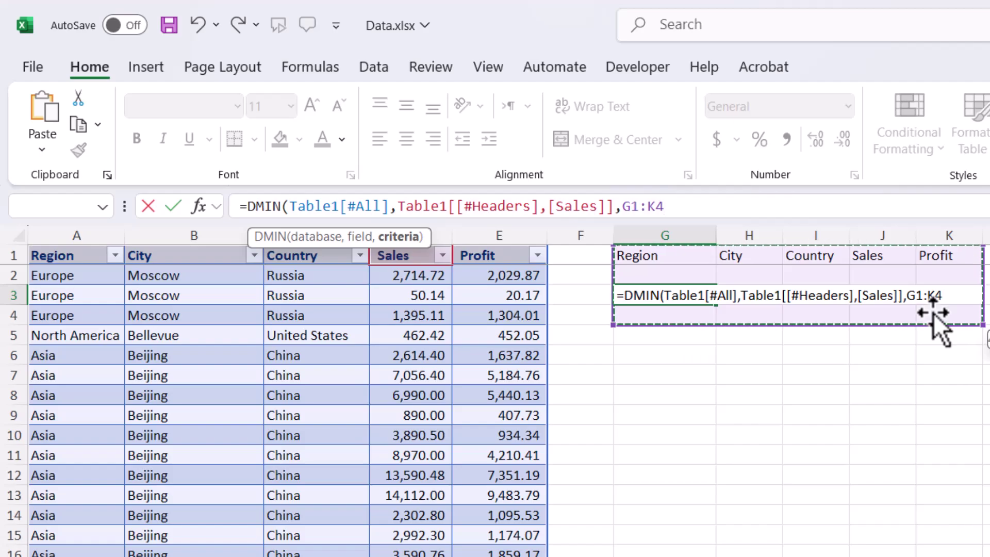
mouse_move(940, 284)
mouse_down()
mouse_move(943, 271)
mouse_move(941, 278)
mouse_up()
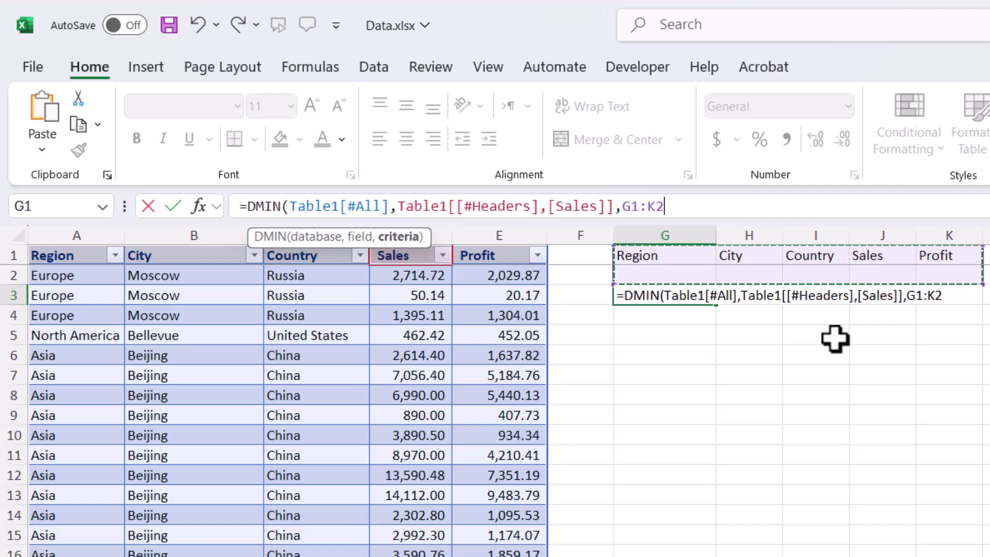
key(Return)
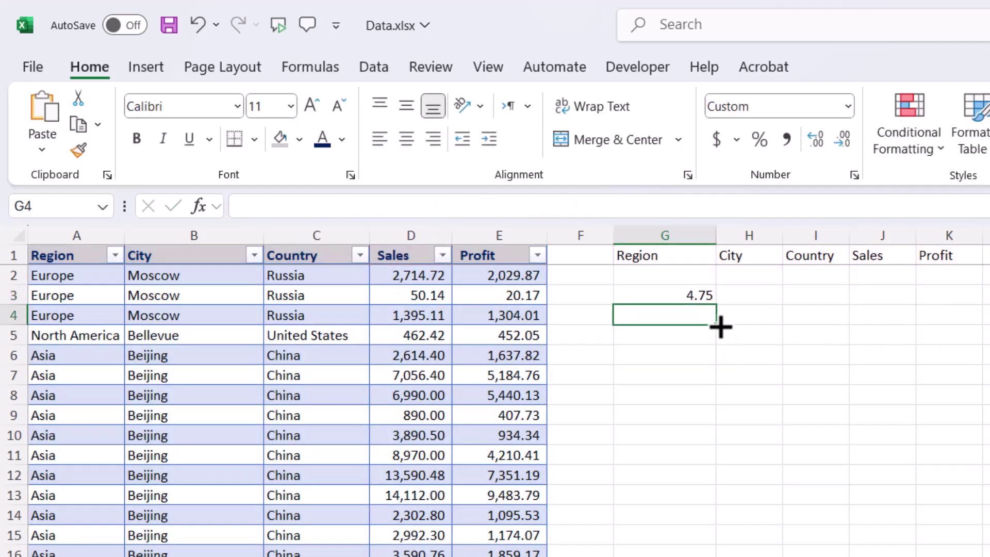
Enter Europe as the Region criterion in cell G2.
click(708, 299)
click(709, 275)
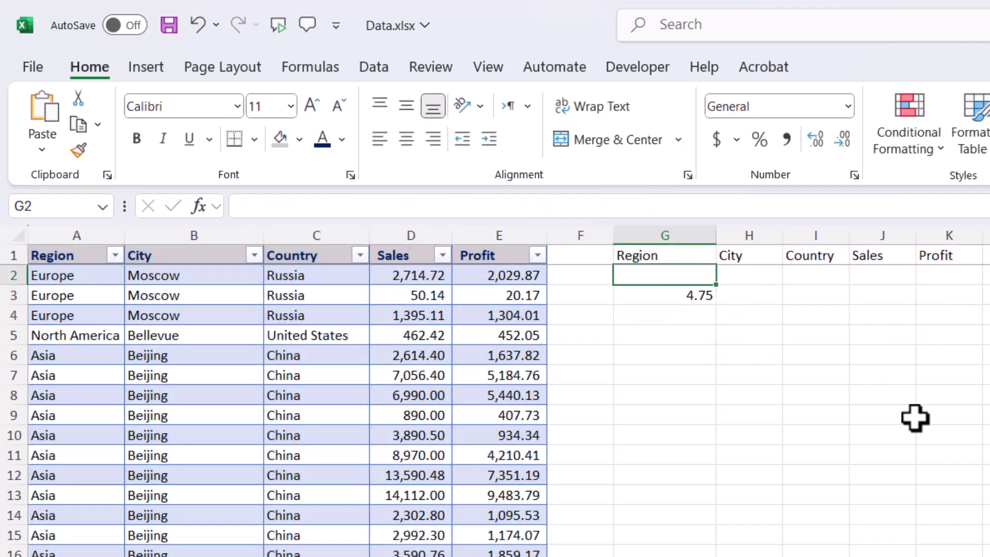
text(E)
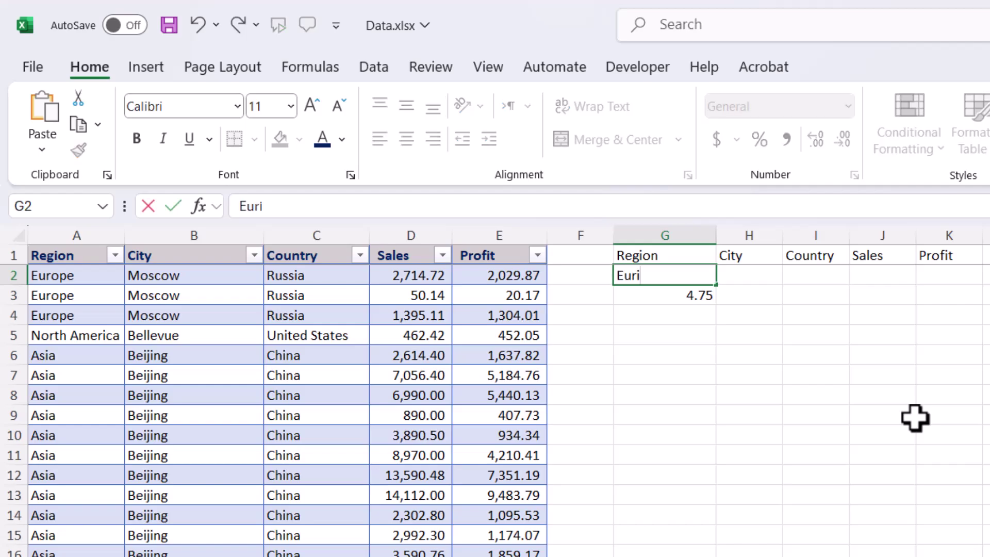
text(urope)
key(Return)
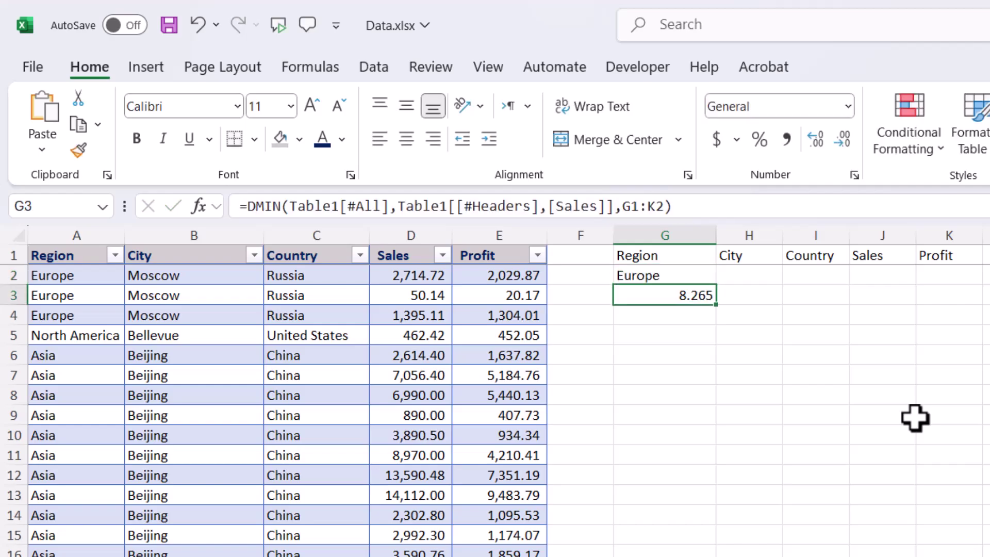
Change the Region criterion in cell G2 to Asia.
click(667, 275)
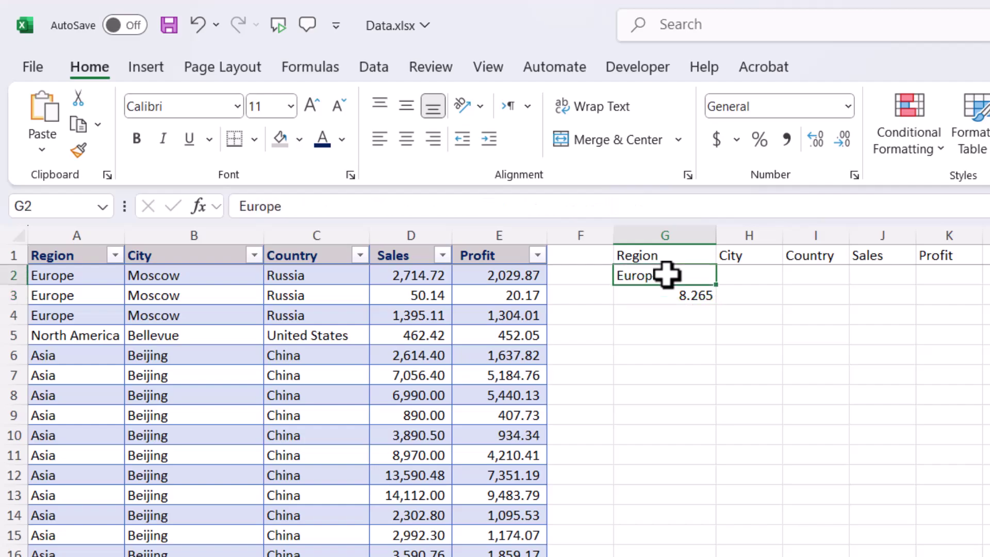
text(A)
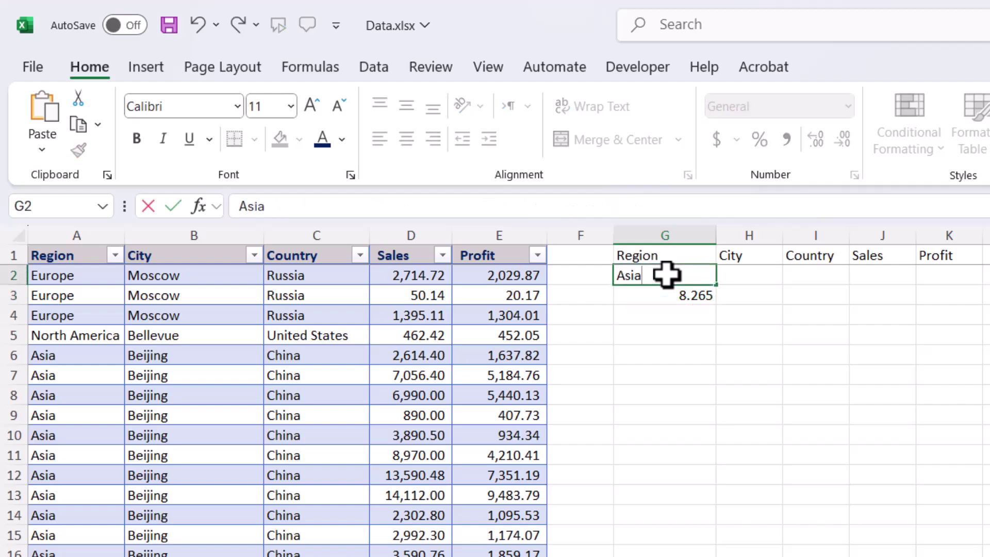
text(sia)
key(Return)
Add the Profit criterion >10000 in cell K2 and check the DMIN formula in G3.
click(939, 273)
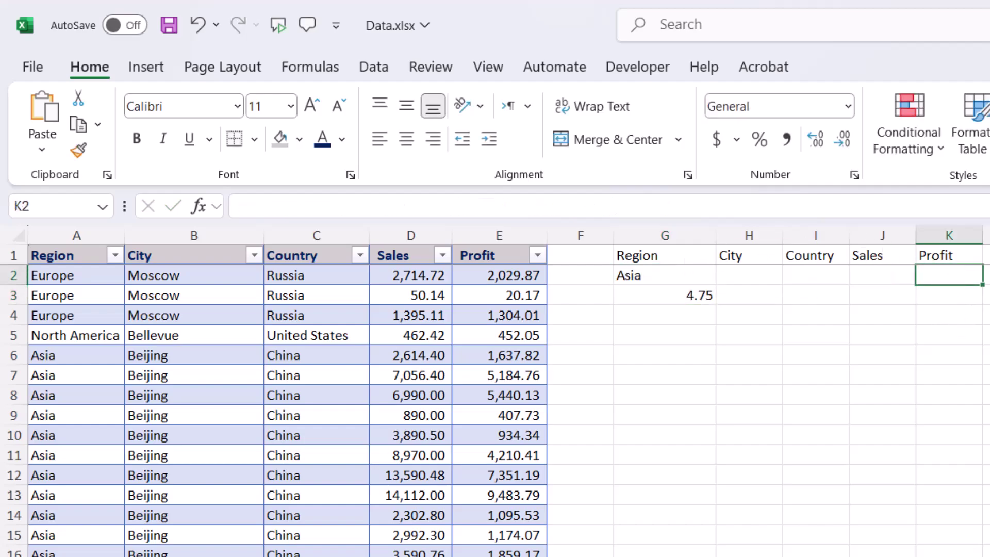
text(>)
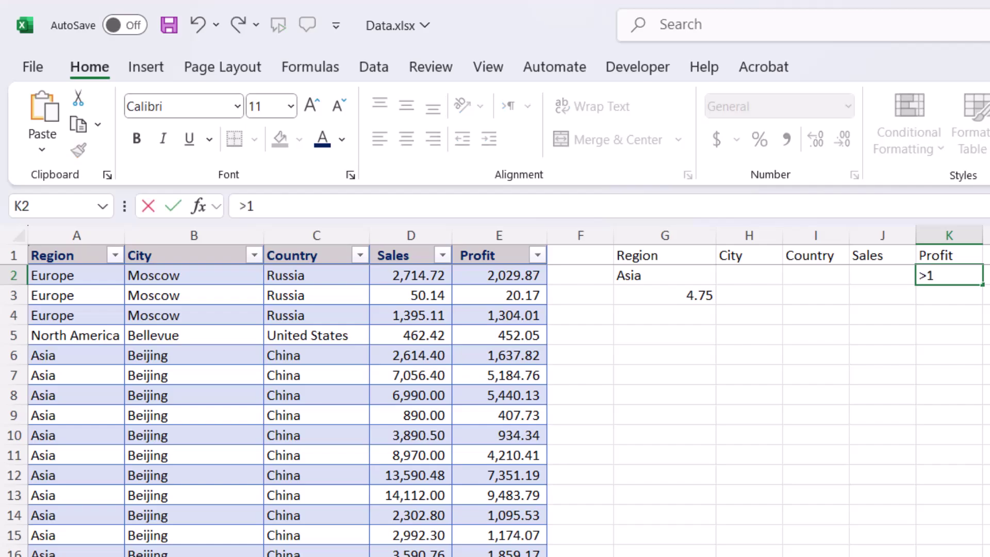
text(10000)
key(Return)
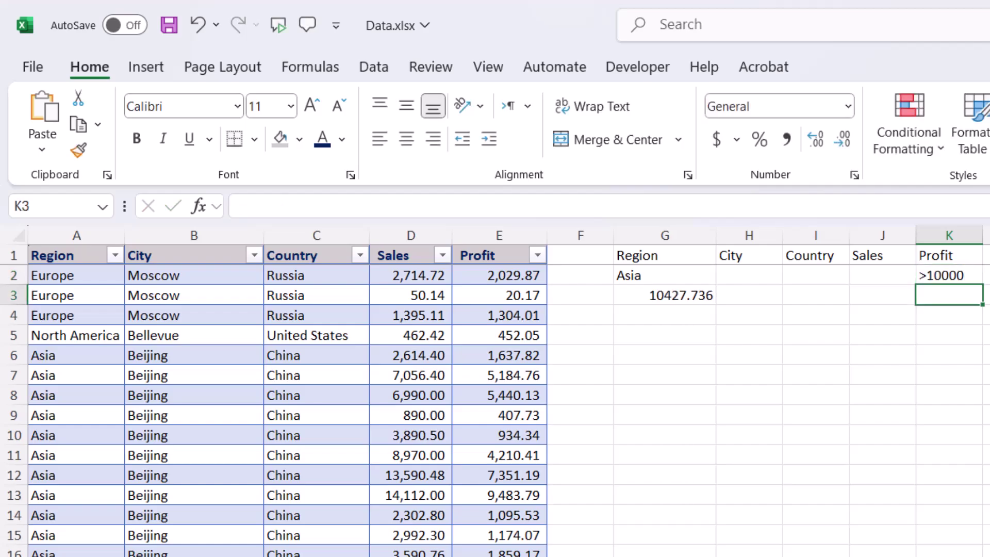
click(683, 297)
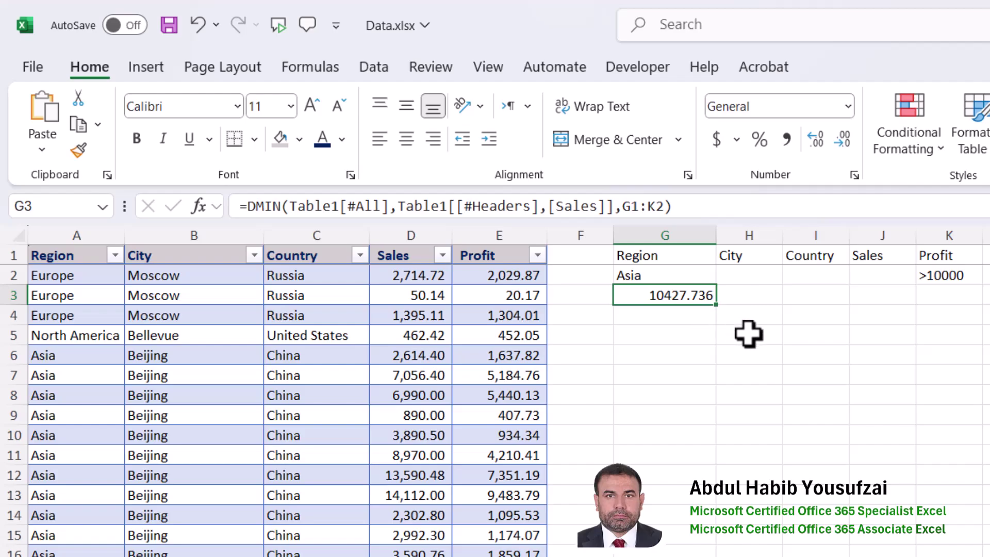
click(931, 277)
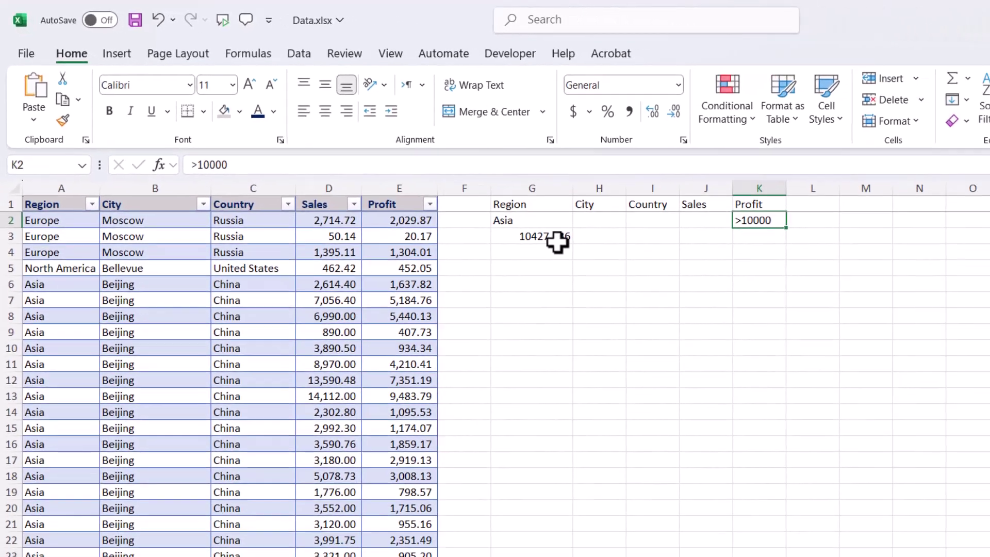
Clear the DMIN formula from cell G3.
click(701, 298)
text(=)
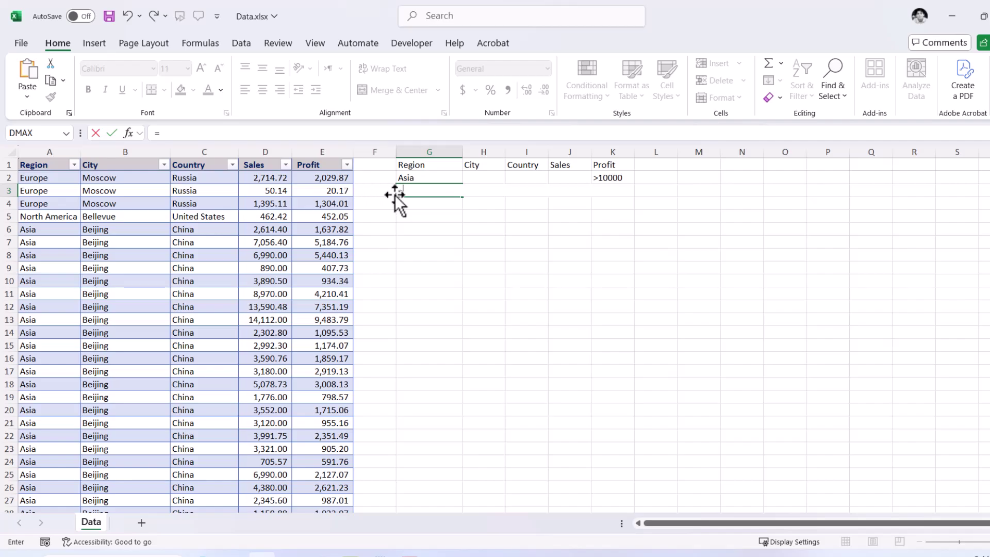
key(Escape)
Insert the DMIN function from the Database category into cell G4 through the Insert Function dialog.
click(402, 241)
click(411, 205)
click(129, 133)
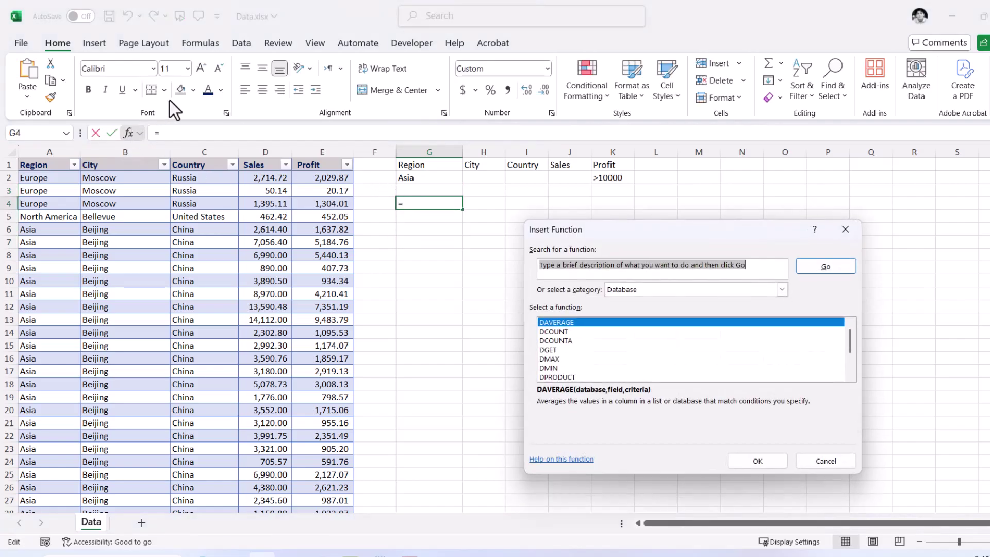
click(826, 460)
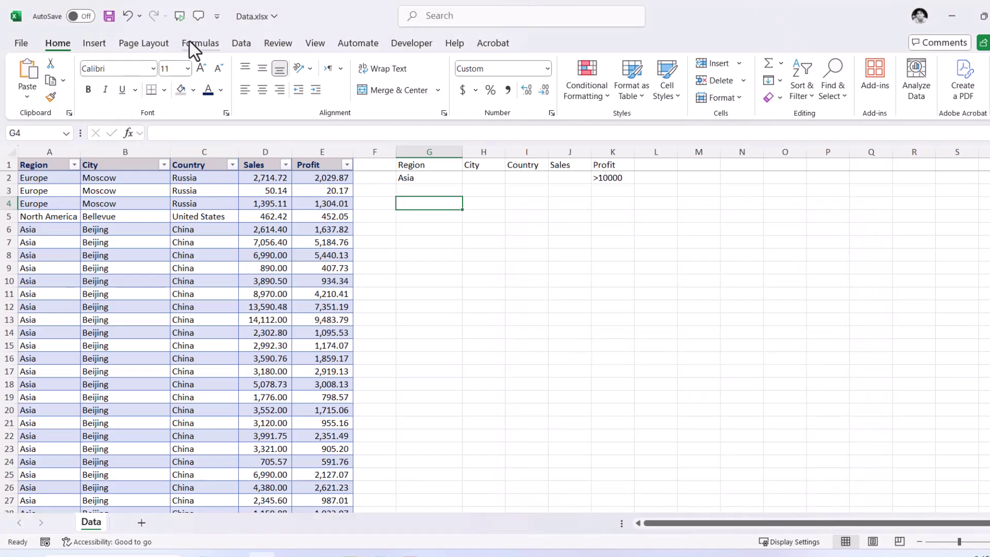
click(200, 43)
click(30, 82)
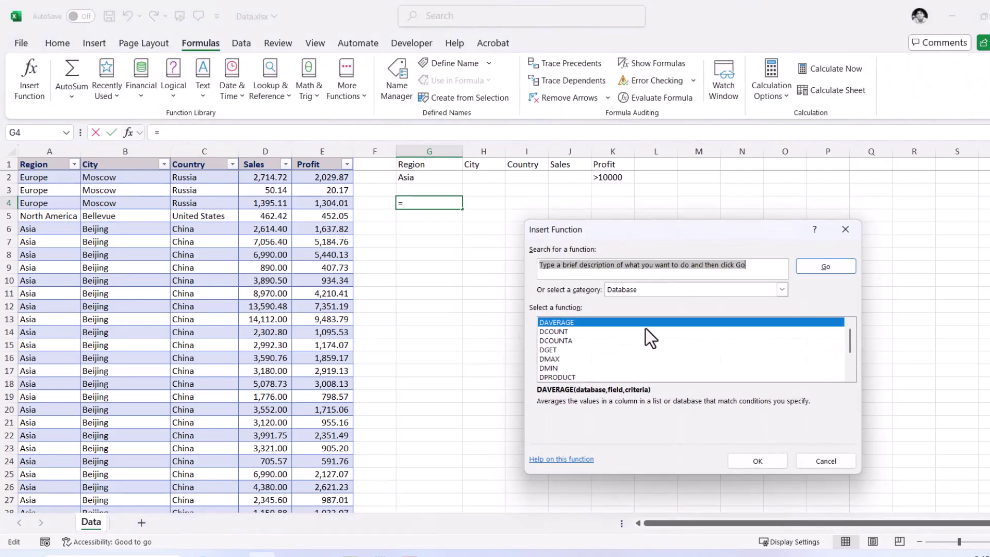
click(646, 289)
click(635, 369)
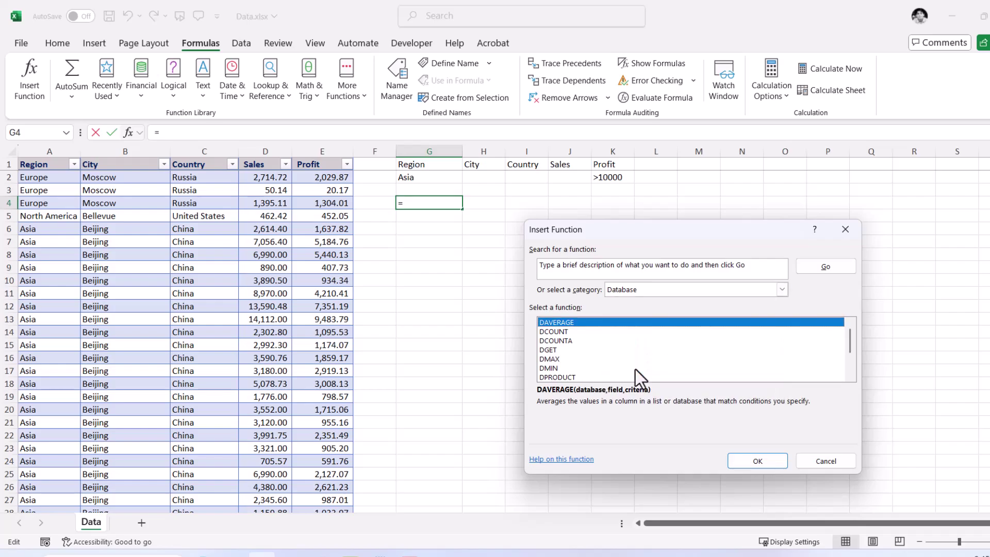
click(550, 367)
double_click(551, 368)
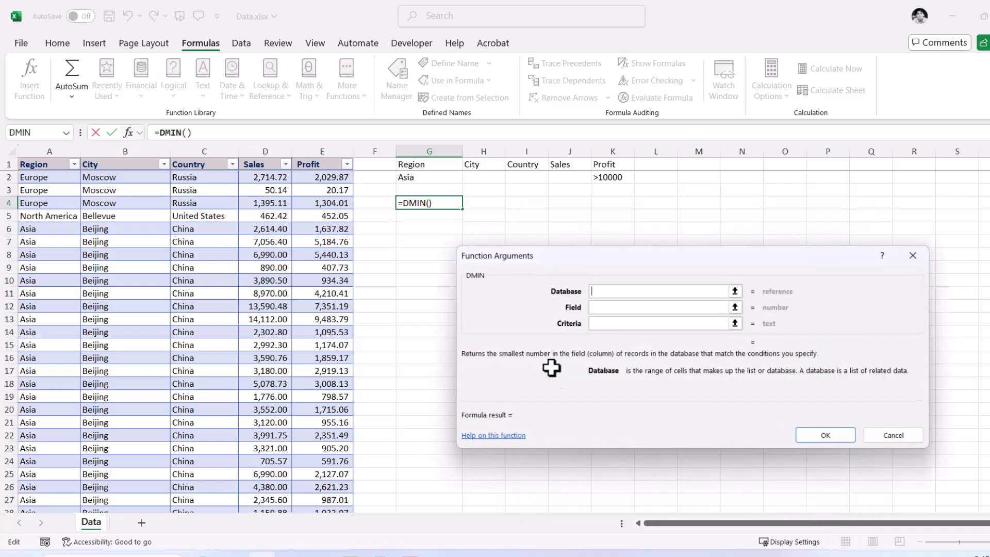
Complete the DMIN arguments with Table1[#All] as Database, the Profit header as Field and G1:K2 as Criteria.
drag(46, 163, 322, 163)
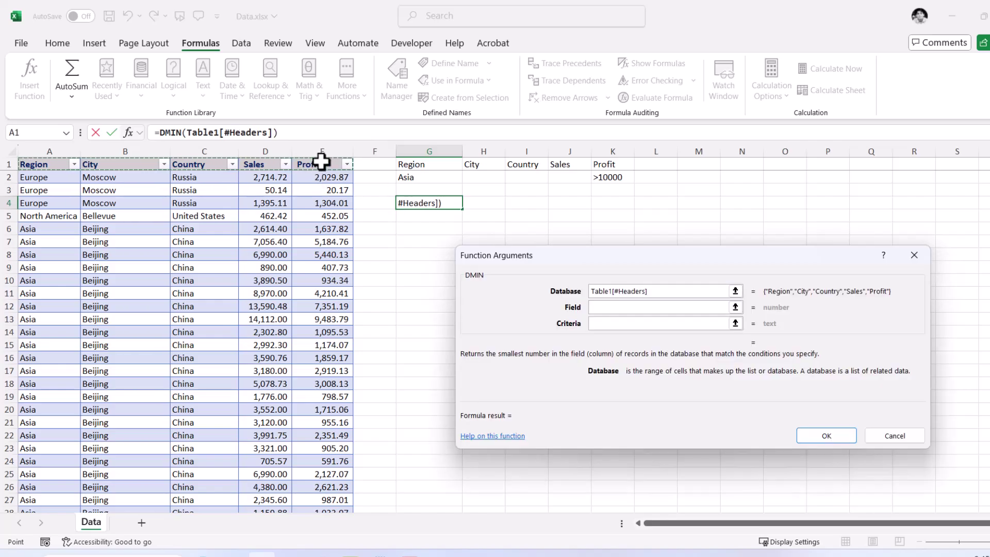
key(ctrl+shift+Down)
click(617, 306)
click(313, 164)
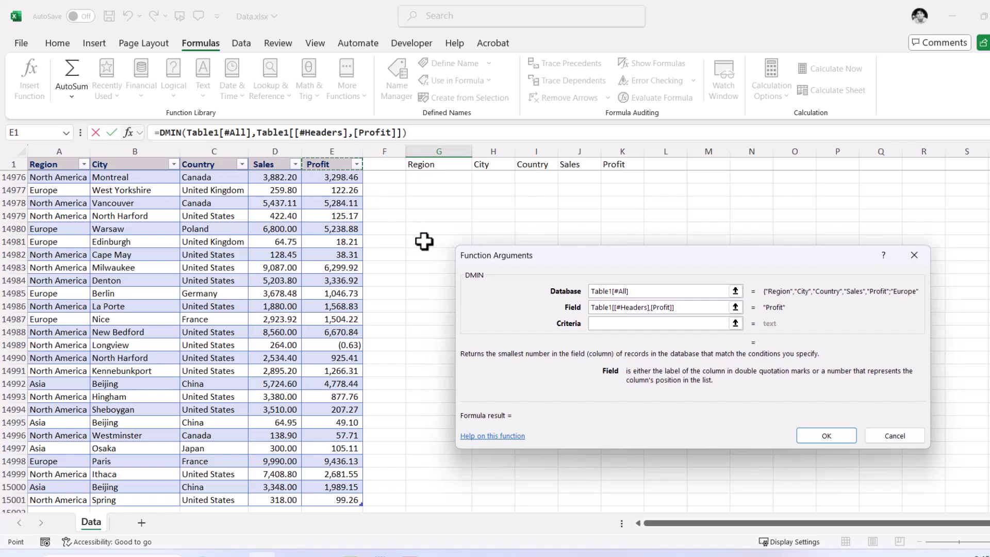
click(602, 324)
drag(428, 170, 603, 181)
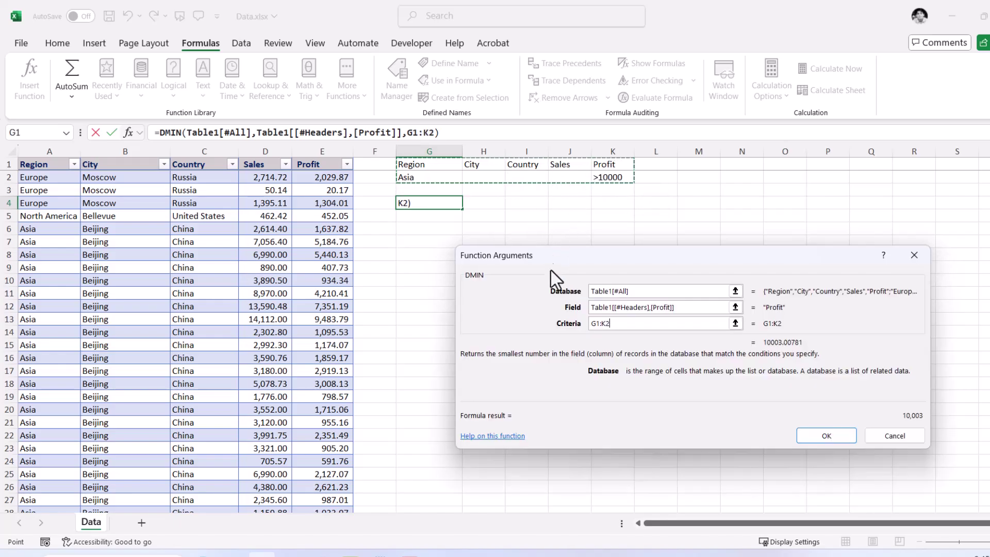
click(825, 438)
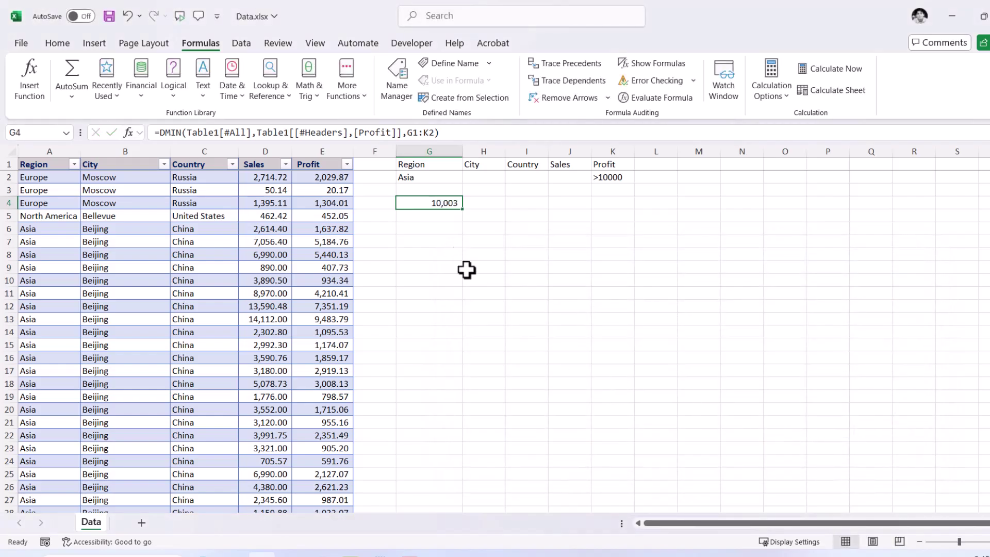
Clear the Profit criterion from cell K2 and check the DMIN result in G4.
click(620, 176)
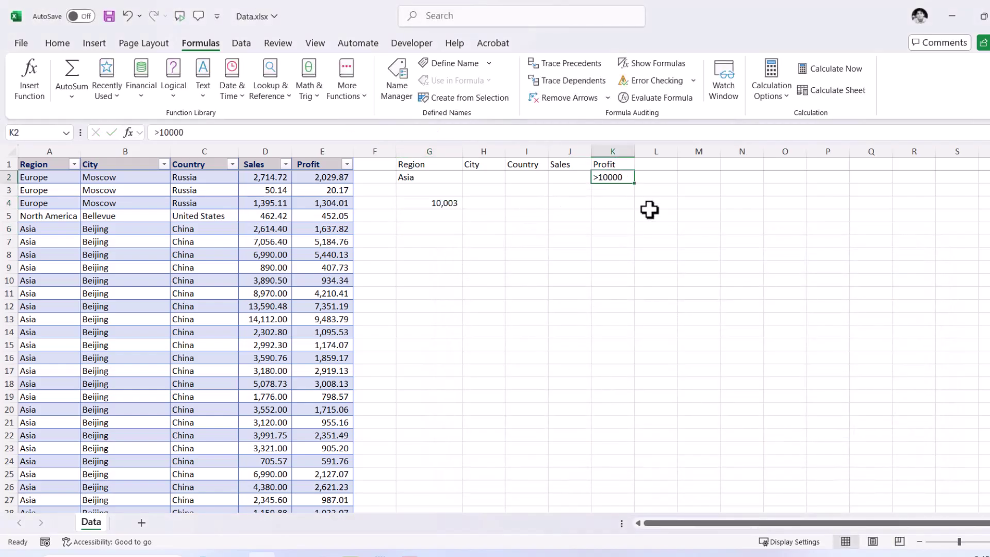
key(Delete)
click(442, 203)
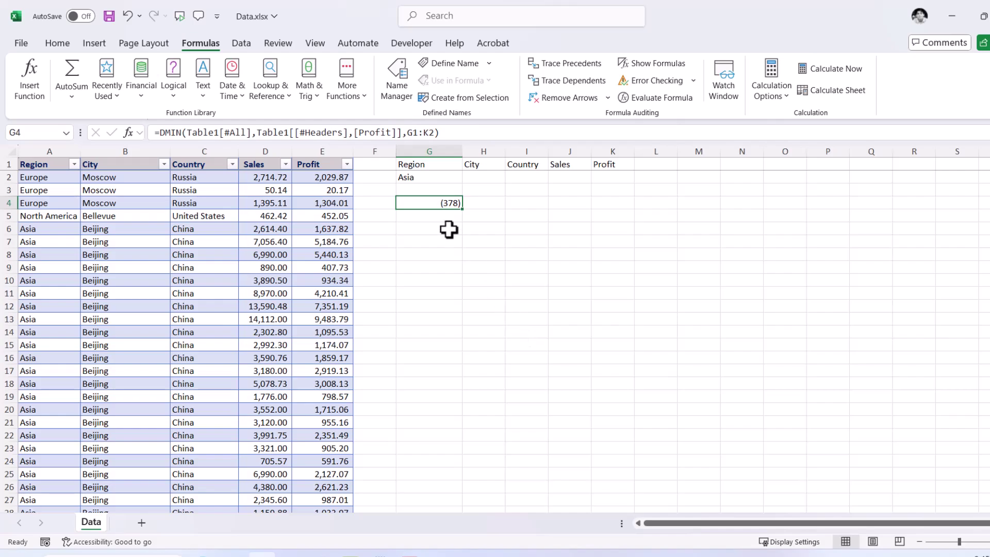
Change the Region criterion in cell G2 to Europe.
click(432, 178)
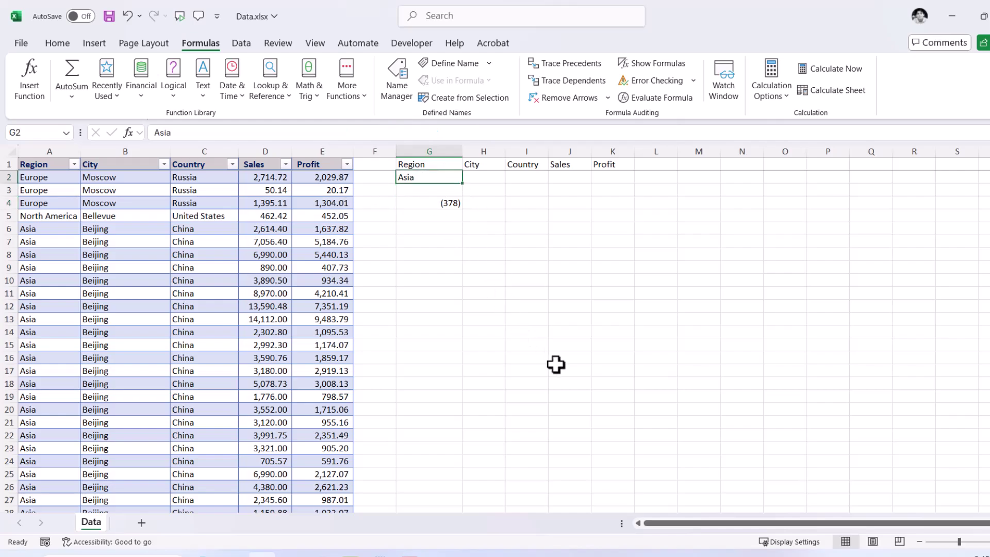
text(Europe)
key(Return)
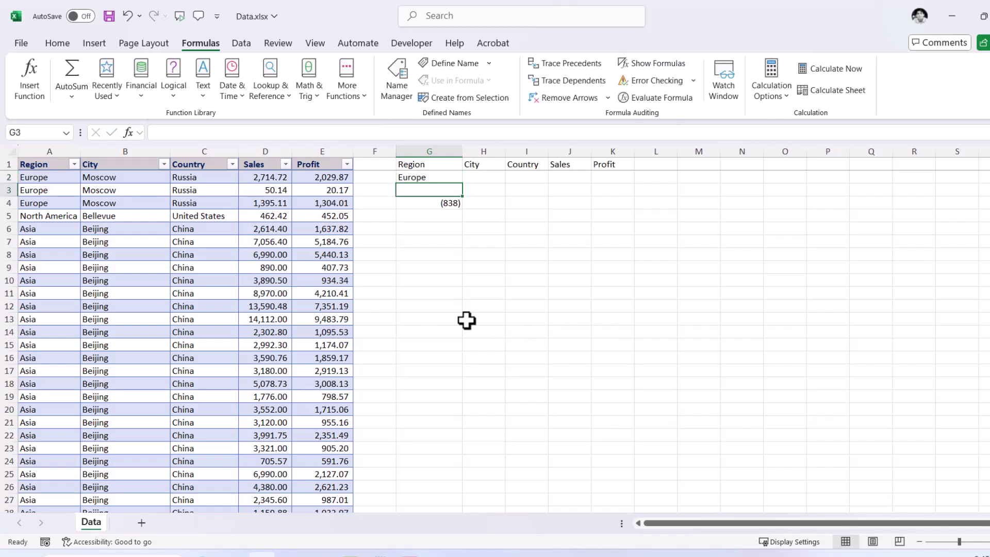
Enter >0 as the Profit criterion in cell K2 and check the DMIN result in G4.
click(623, 179)
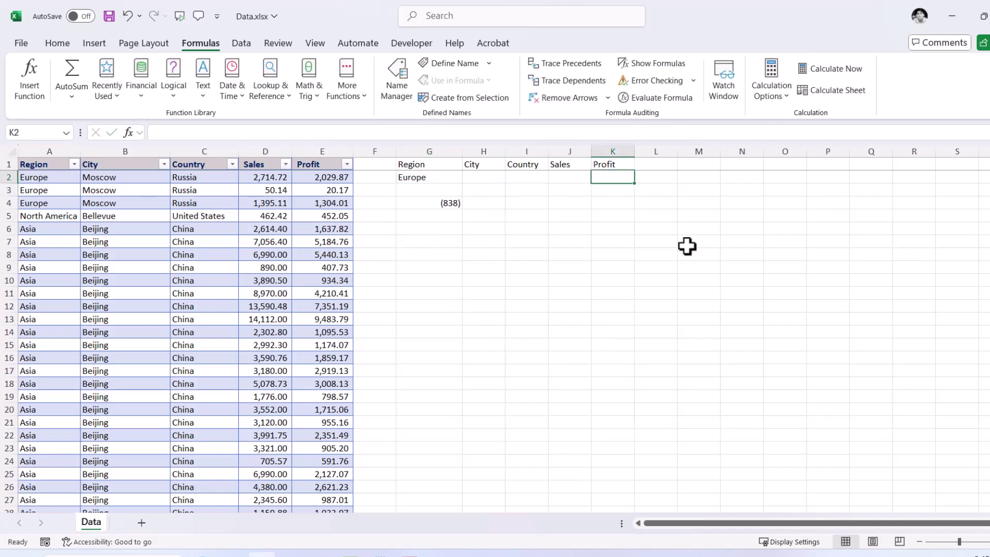
text(>0)
key(Return)
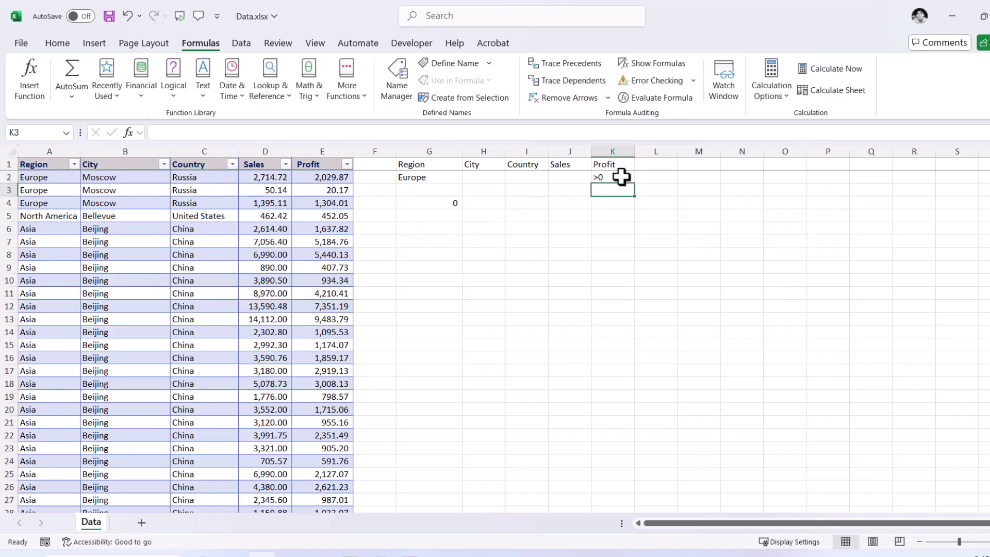
click(447, 202)
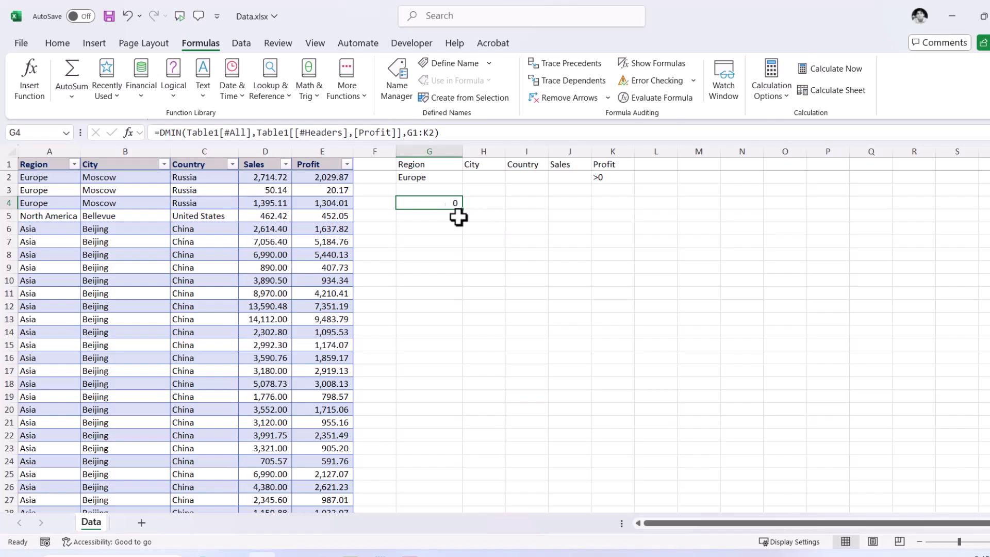
Clear the Profit criterion in K2 and enter >1000 as the Sales criterion in cell J2.
click(626, 178)
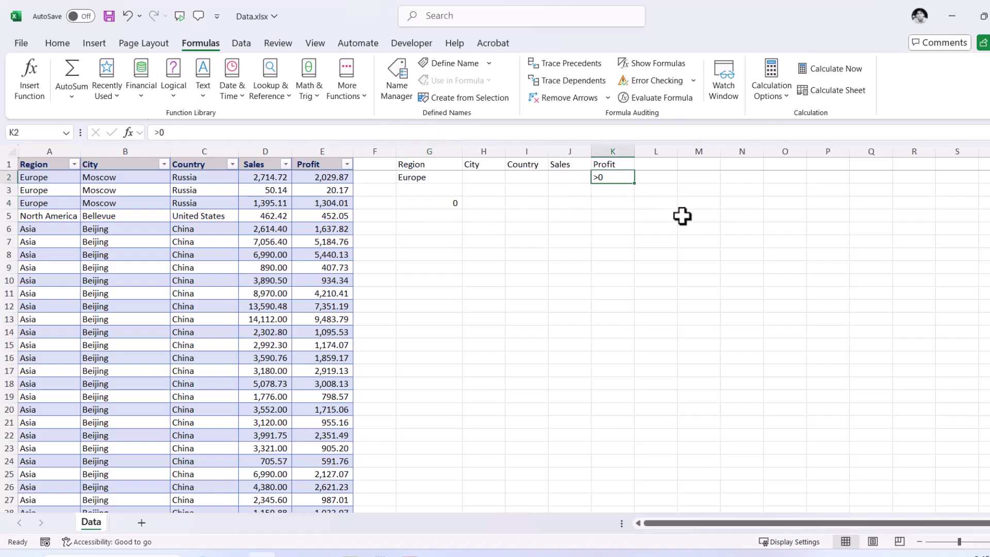
click(570, 180)
text(>)
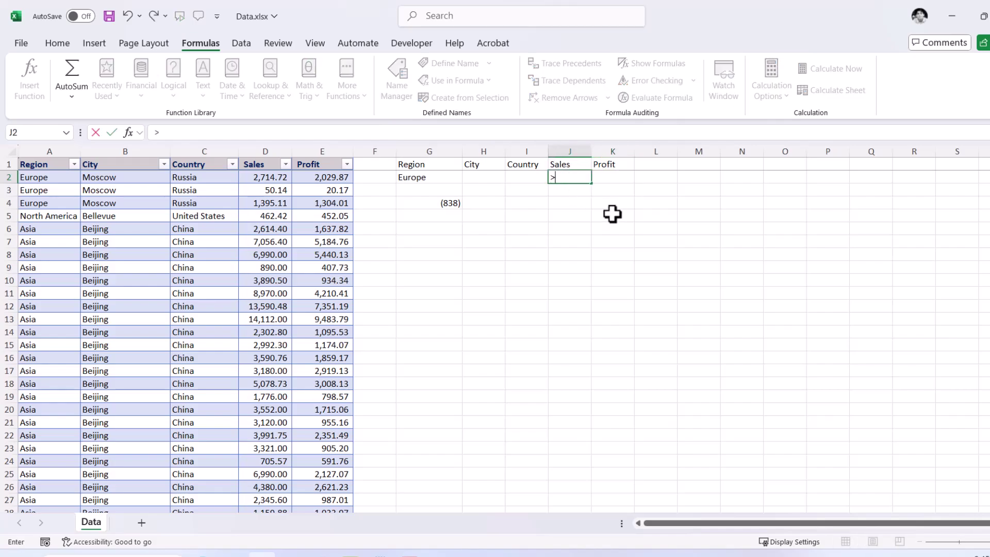
text(1000)
key(Return)
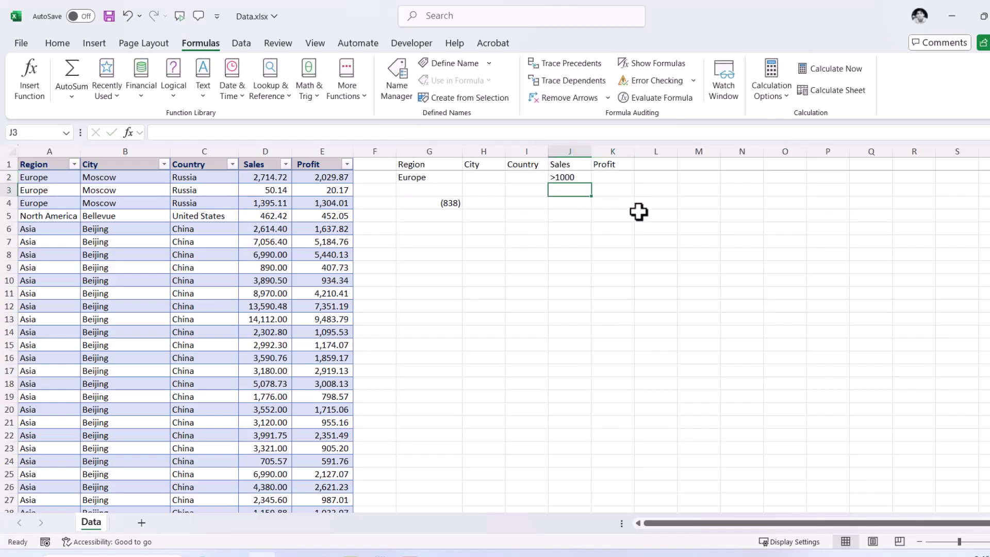
Set the Sales criterion in cell J2 to >10000.
click(564, 177)
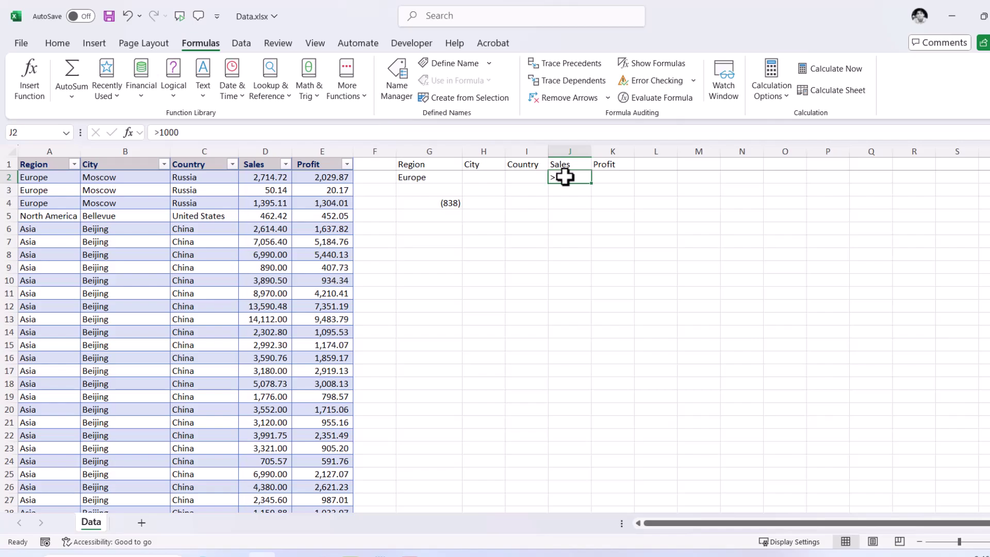
text(>10000)
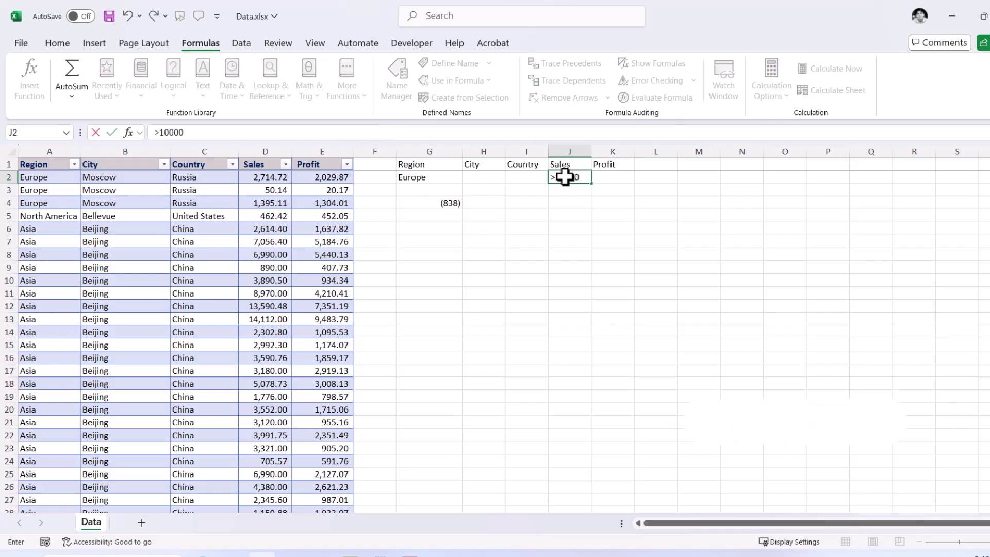
key(Return)
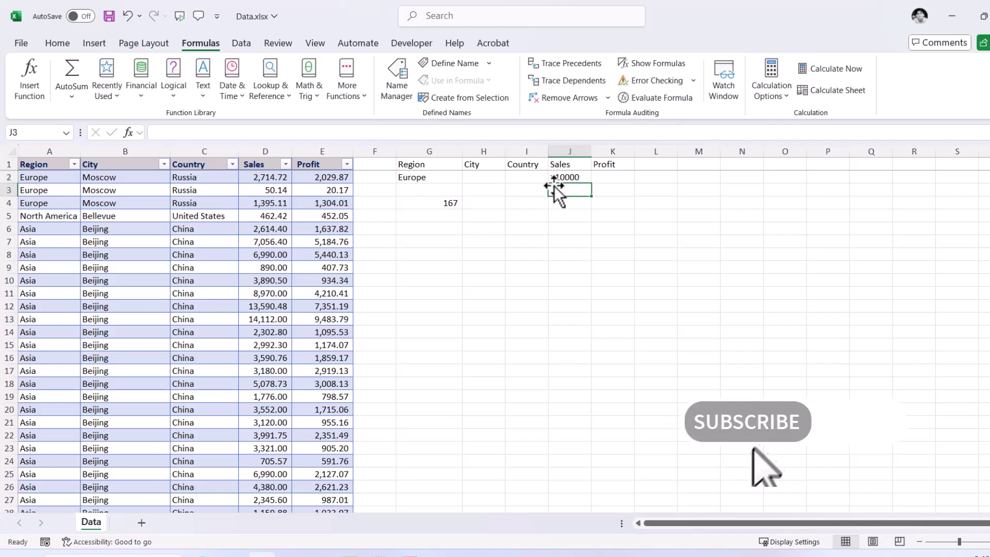
Review the DMIN formula in G4 against the headers and criteria in G1:K2.
click(441, 204)
click(565, 180)
click(429, 179)
click(534, 177)
click(661, 177)
click(441, 205)
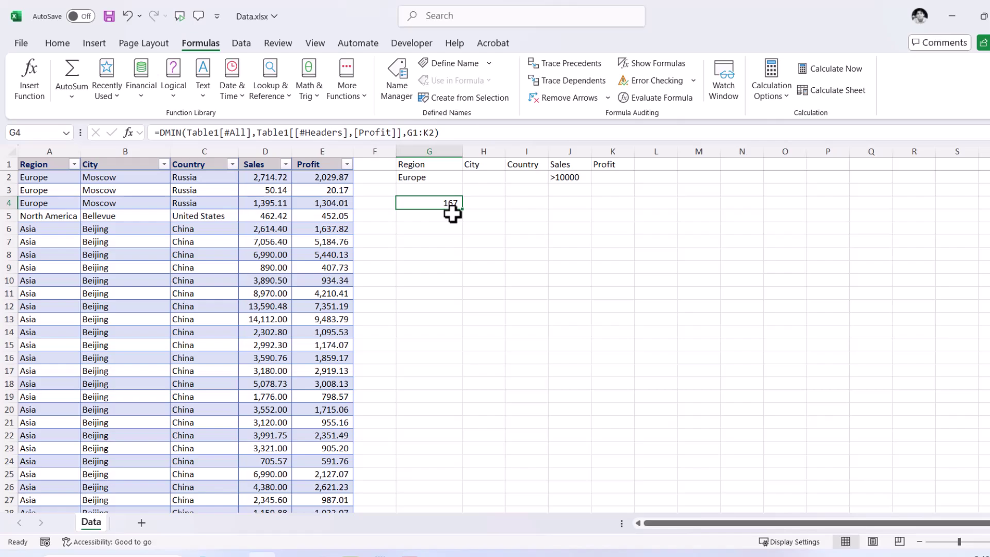
drag(415, 168, 614, 169)
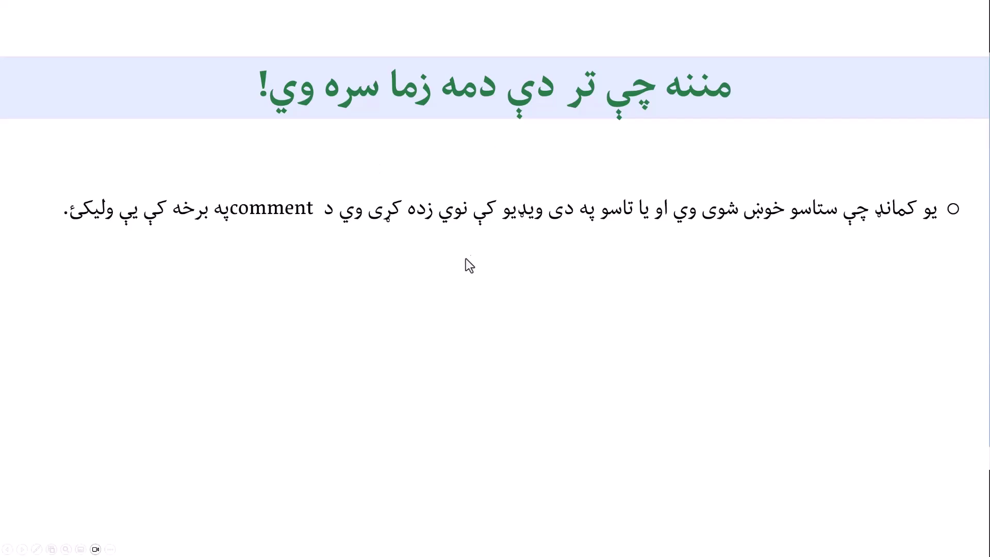
click(511, 303)
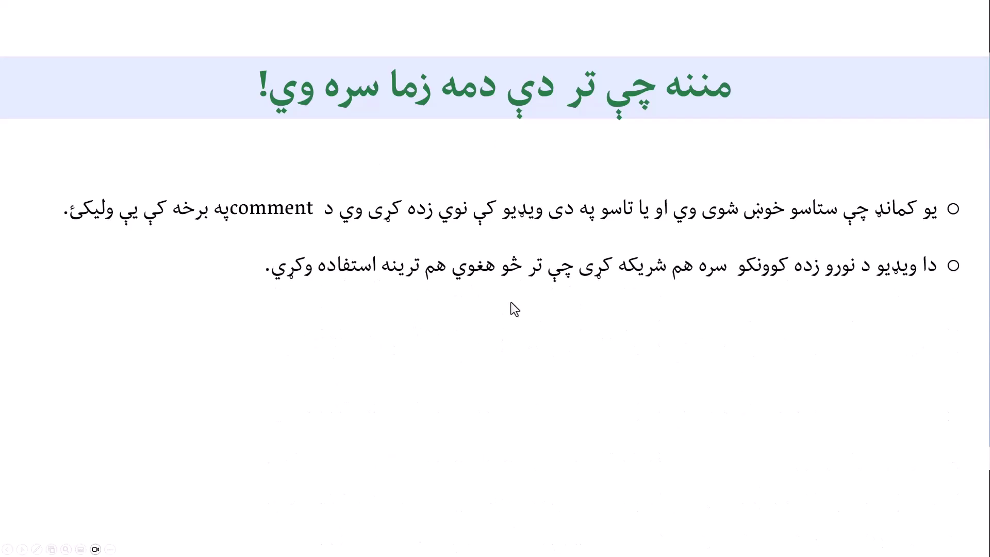